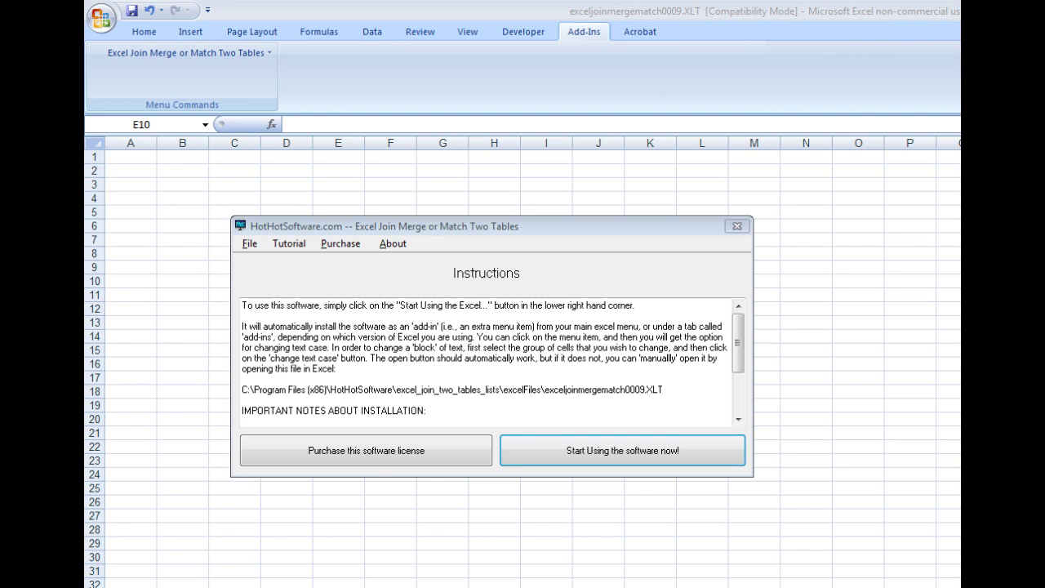
# - Close the join add-in's instructions with 'Start Using the software now!' and dismiss the Add-Ins dropdown
pyautogui.click(571, 410)
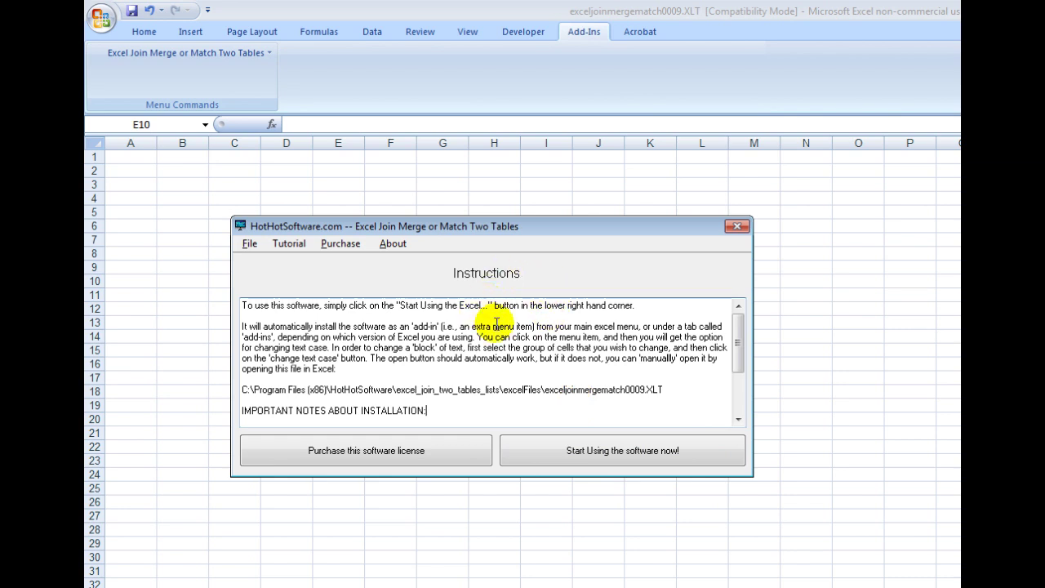
pyautogui.click(666, 457)
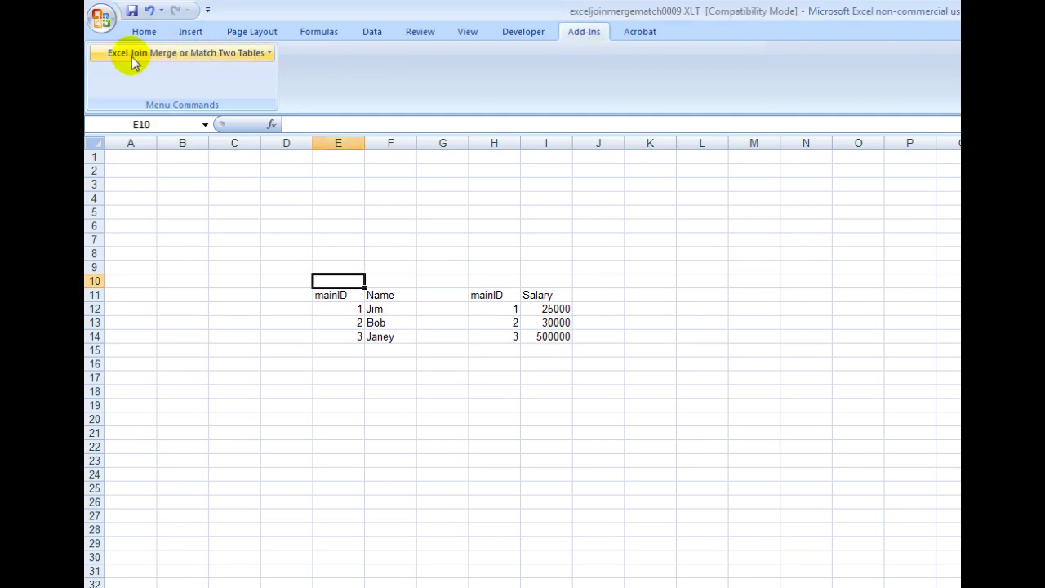
pyautogui.click(268, 53)
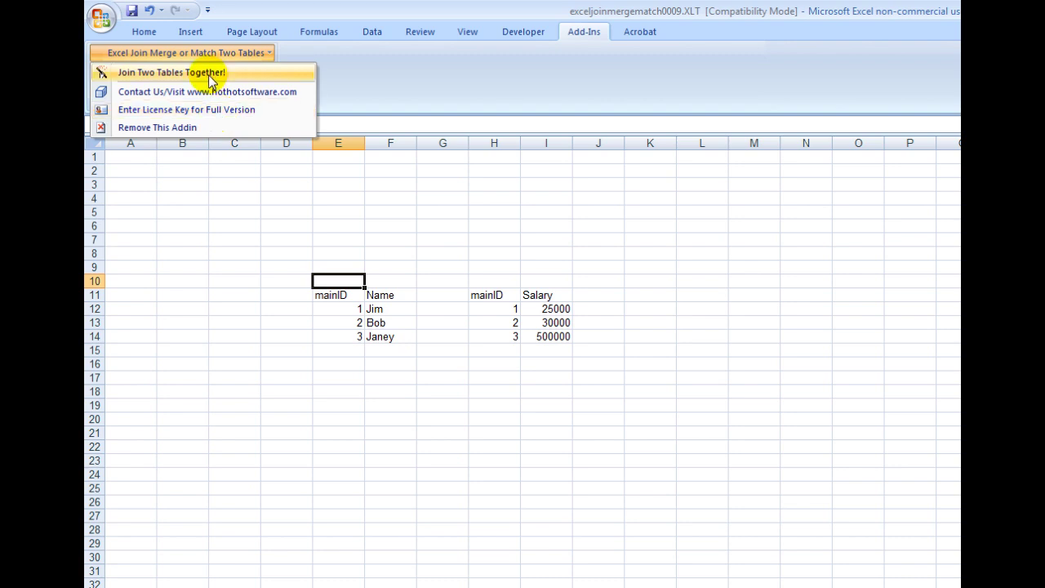
pyautogui.click(343, 287)
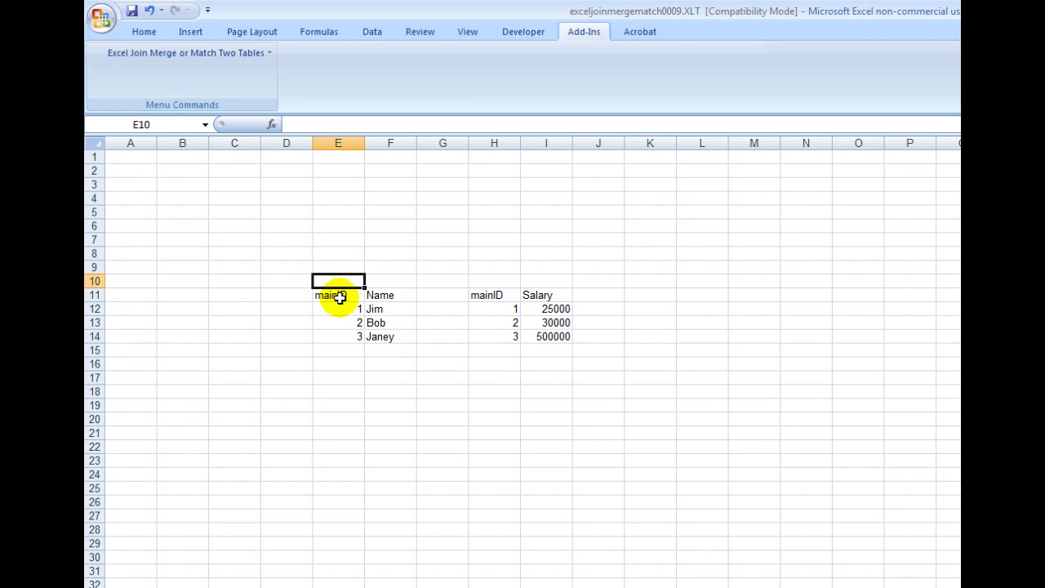
# - Select the mainID/Name table starting from its mainID header
pyautogui.click(340, 298)
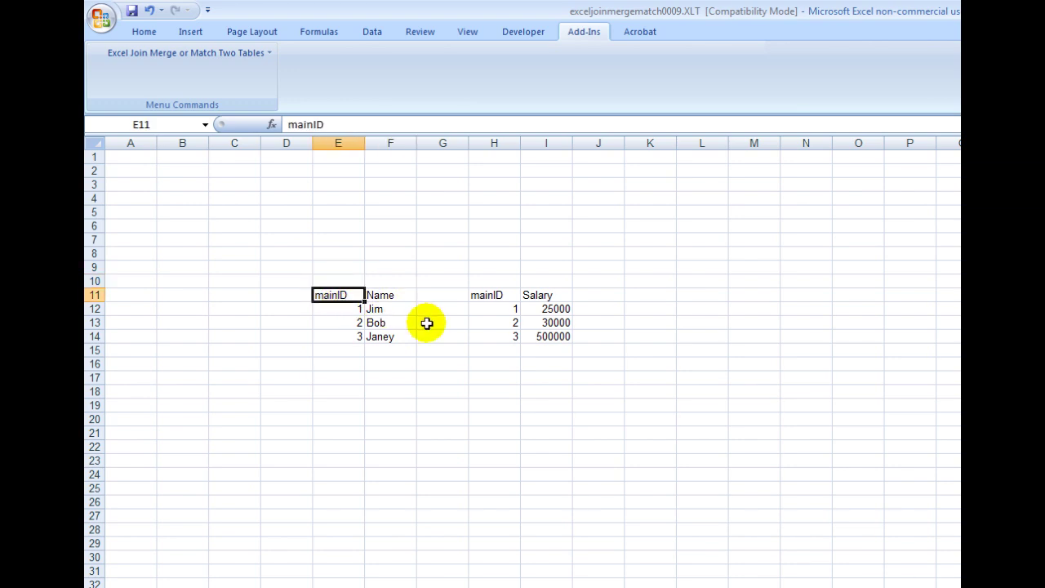
pyautogui.press('Right')
pyautogui.press('Left')
pyautogui.hotkey('shift', 'Down')
pyautogui.hotkey('shift', 'Down')
pyautogui.hotkey('shift', 'Down')
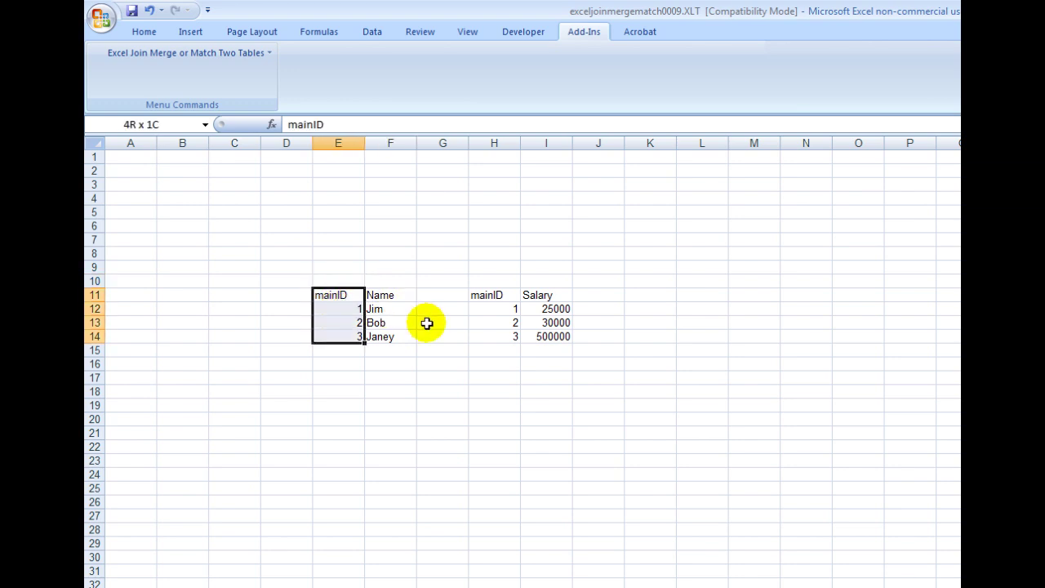
pyautogui.hotkey('shift', 'Right')
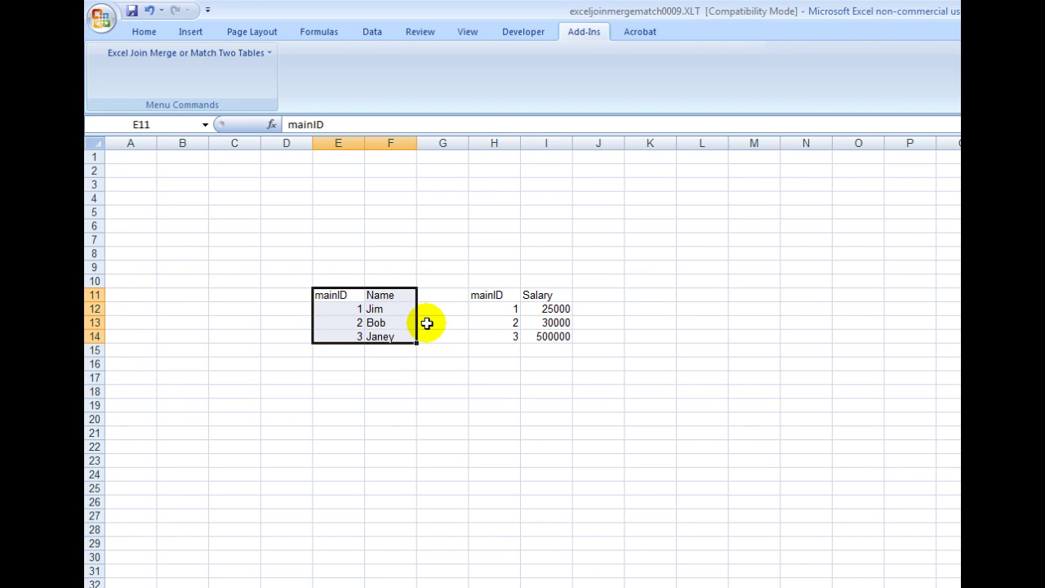
# - Look over the mainID/Salary table's IDs and Salary values, then return to the first table's mainID header
pyautogui.press('Right')
pyautogui.press('Right')
pyautogui.press('Right')
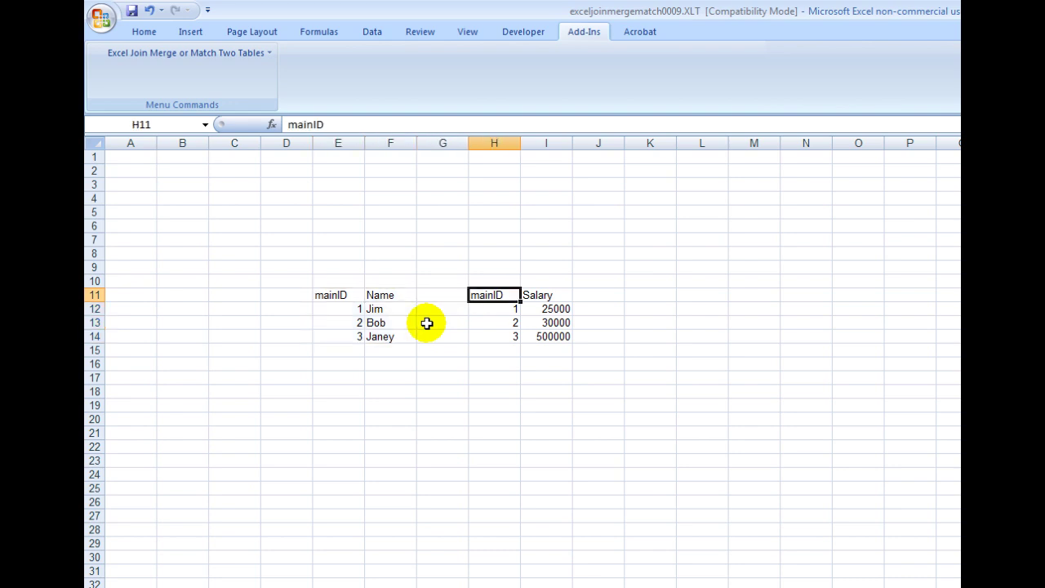
pyautogui.press('Down')
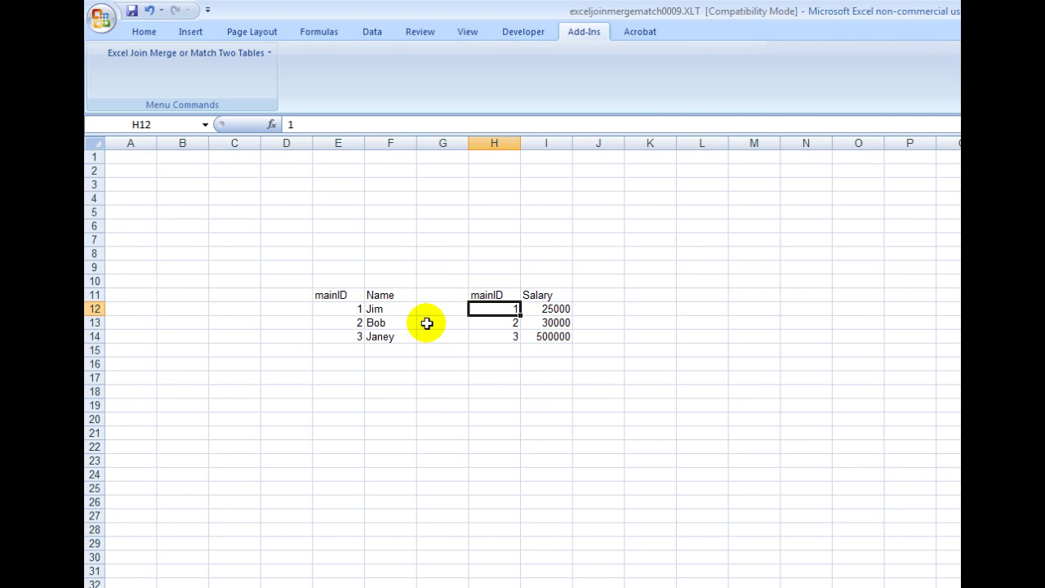
pyautogui.press('Left')
pyautogui.press('Left')
pyautogui.press('Left')
pyautogui.press('Right')
pyautogui.press('Right')
pyautogui.press('Right')
pyautogui.press('Right')
pyautogui.press('Down')
pyautogui.press('Down')
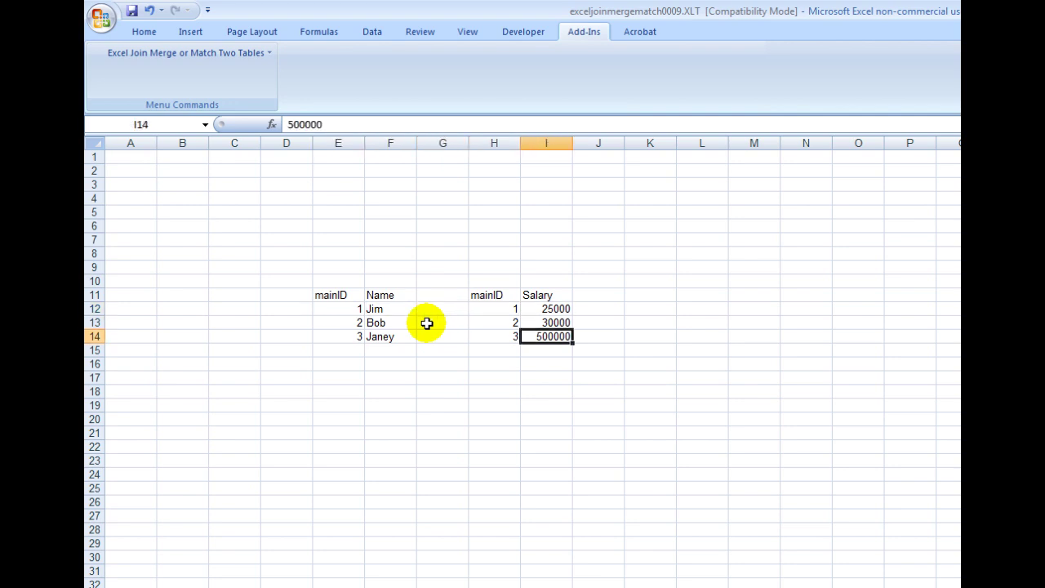
pyautogui.press('Up')
pyautogui.press('Up')
pyautogui.press('Left')
pyautogui.press('Left')
pyautogui.press('Left')
pyautogui.press('Up')
pyautogui.press('Left')
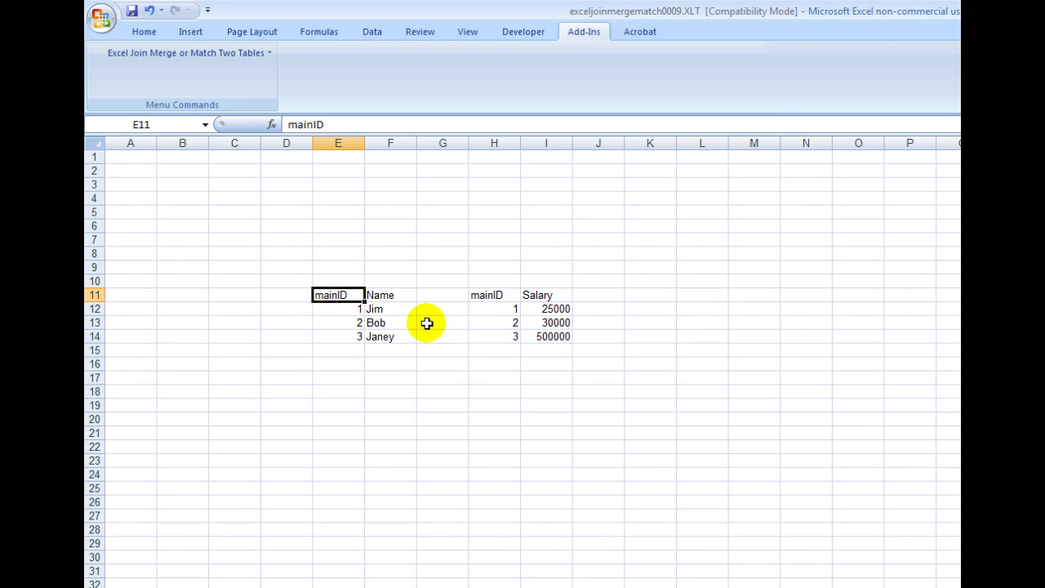
pyautogui.press('Right')
pyautogui.press('Right')
pyautogui.press('Right')
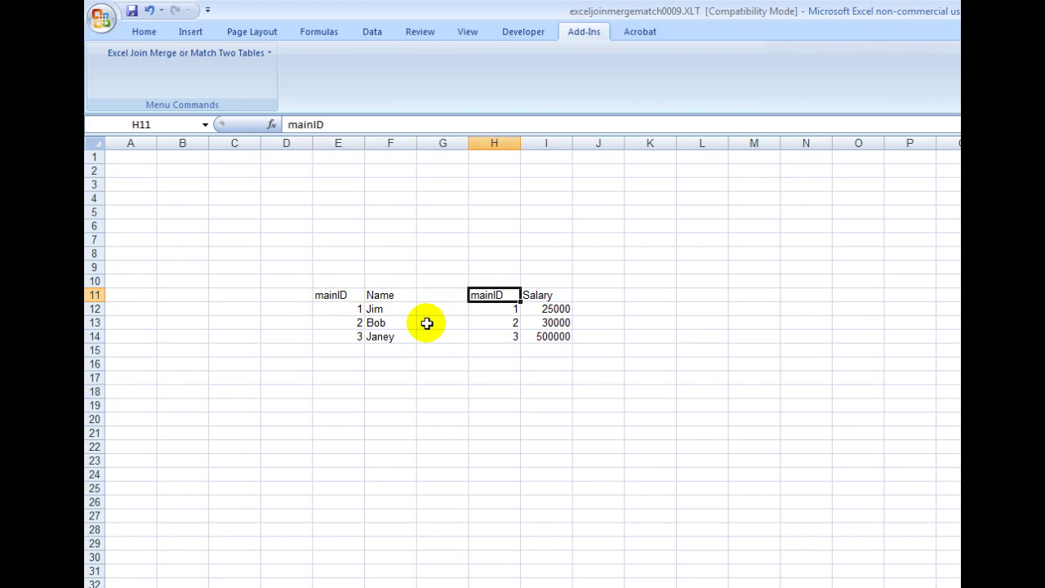
pyautogui.press('Left')
pyautogui.press('Left')
pyautogui.press('Left')
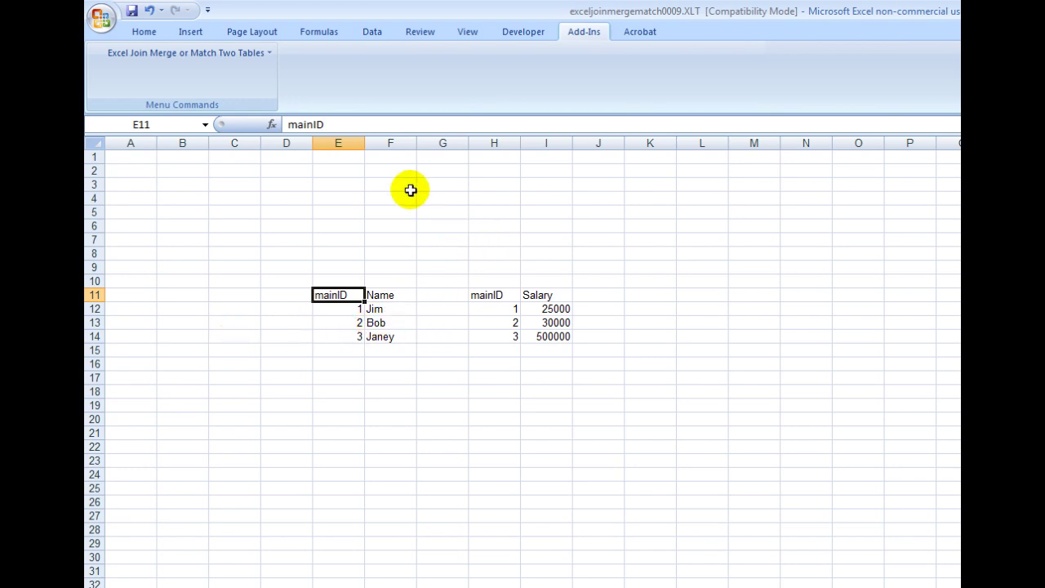
# - Launch the add-in's 'Join Two Tables Together!' wizard from Add-Ins
pyautogui.click(252, 60)
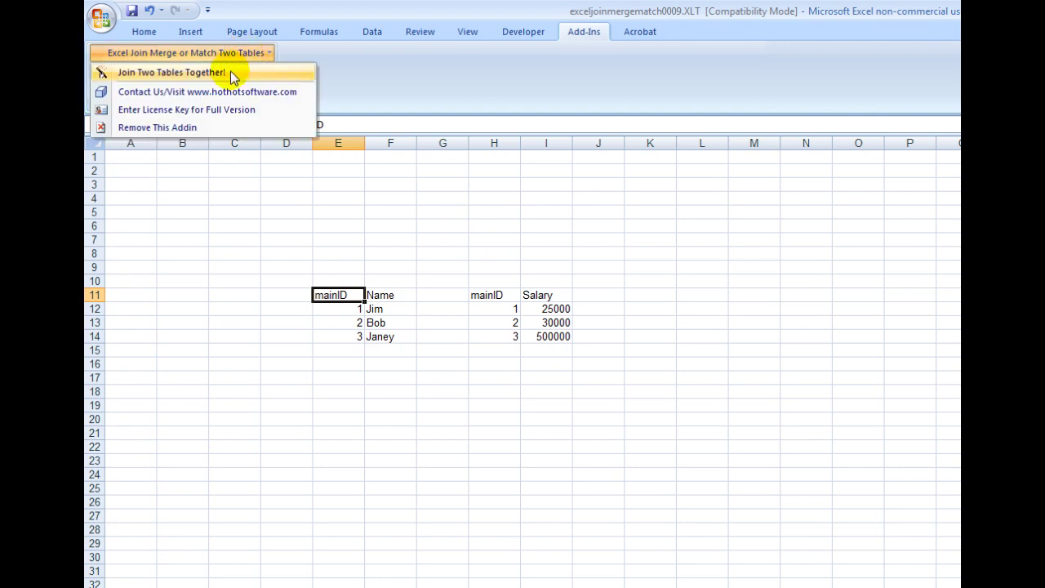
pyautogui.click(230, 71)
pyautogui.moveTo(728, 295); pyautogui.dragTo(620, 282)
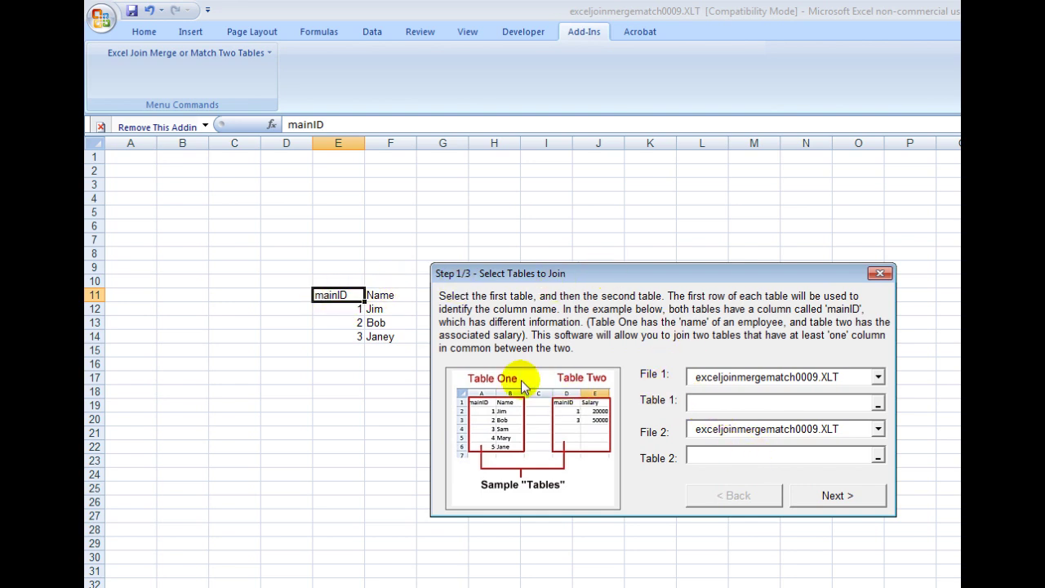
# - Set E11:F14 as Table 1 and H11:I14 as Table 2, then advance to Step 2/3
pyautogui.moveTo(343, 298); pyautogui.dragTo(373, 338)
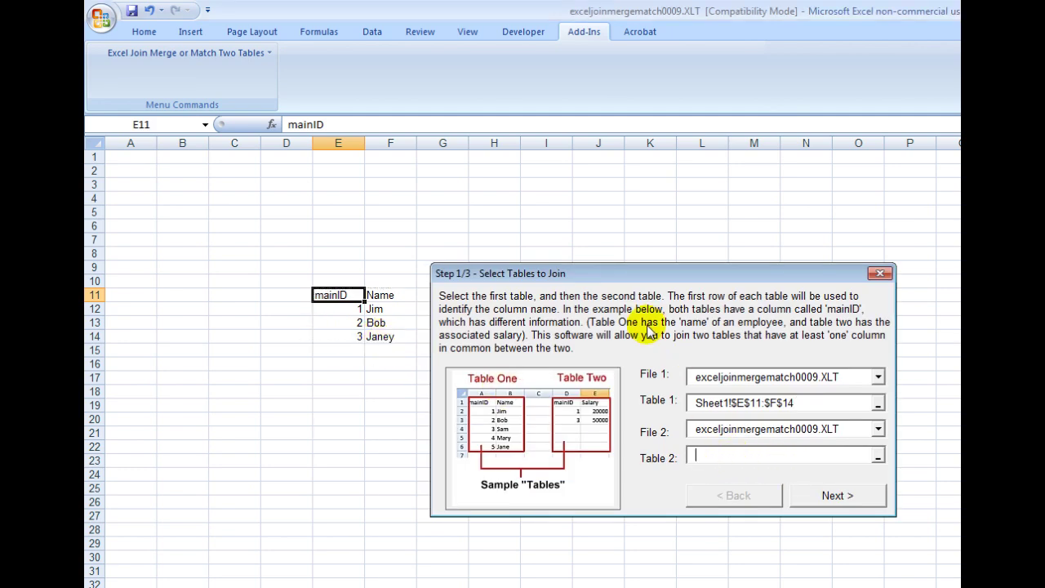
pyautogui.moveTo(629, 278); pyautogui.dragTo(660, 390)
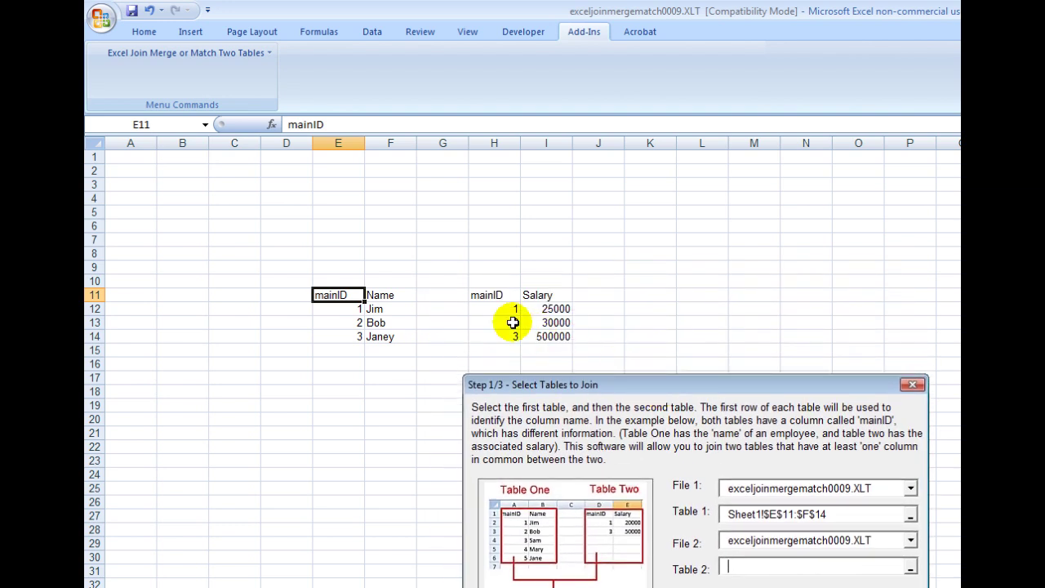
pyautogui.moveTo(488, 295); pyautogui.dragTo(532, 338)
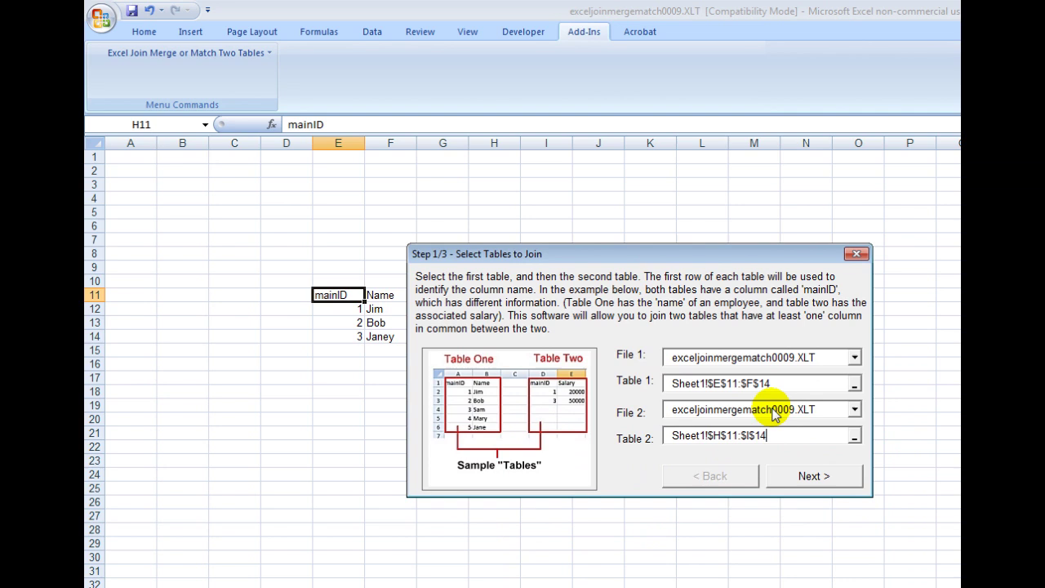
pyautogui.click(809, 477)
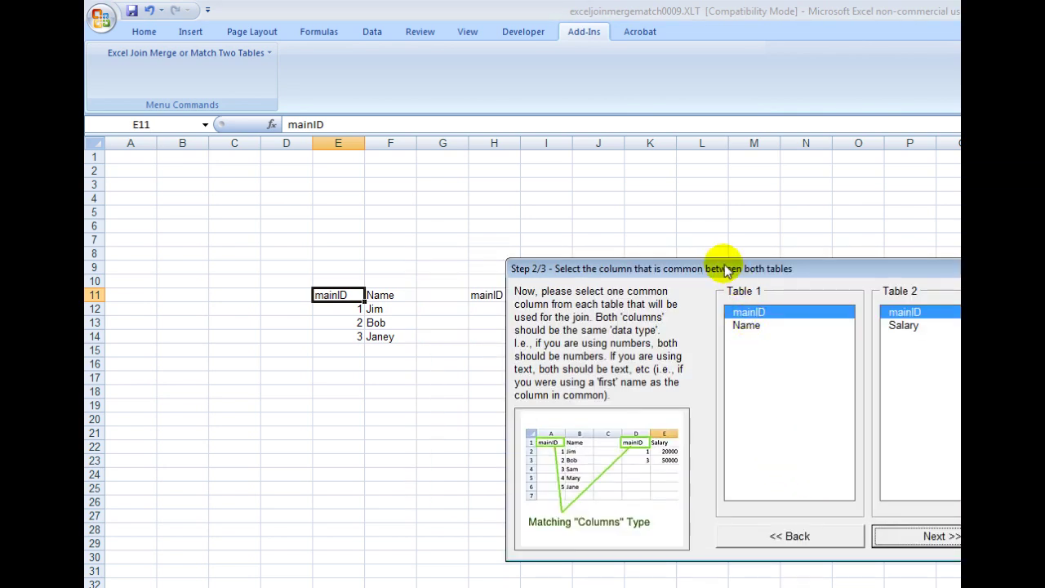
pyautogui.moveTo(724, 270); pyautogui.dragTo(599, 249)
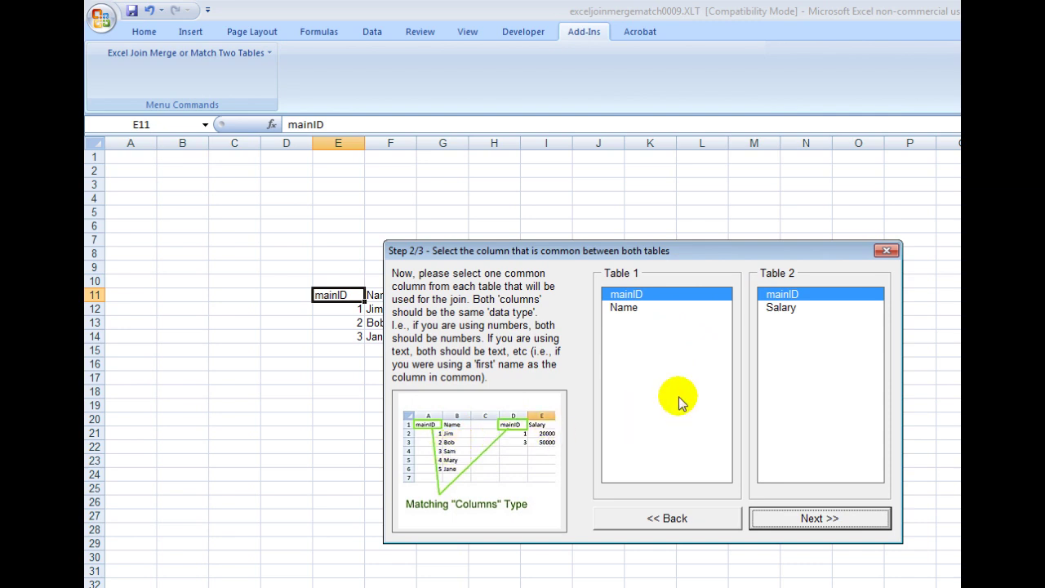
pyautogui.moveTo(618, 256); pyautogui.dragTo(658, 392)
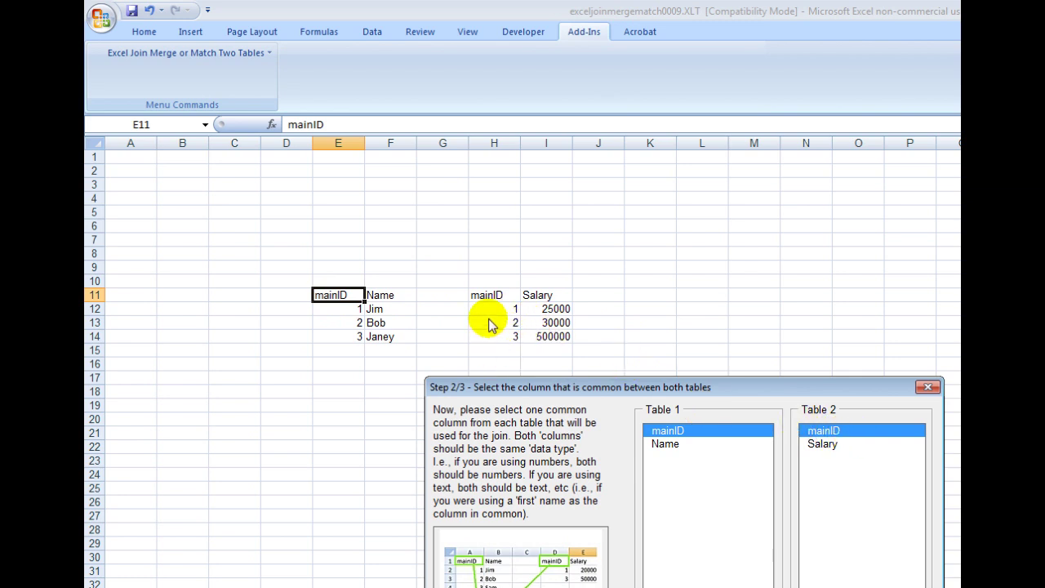
pyautogui.moveTo(621, 393); pyautogui.dragTo(488, 246)
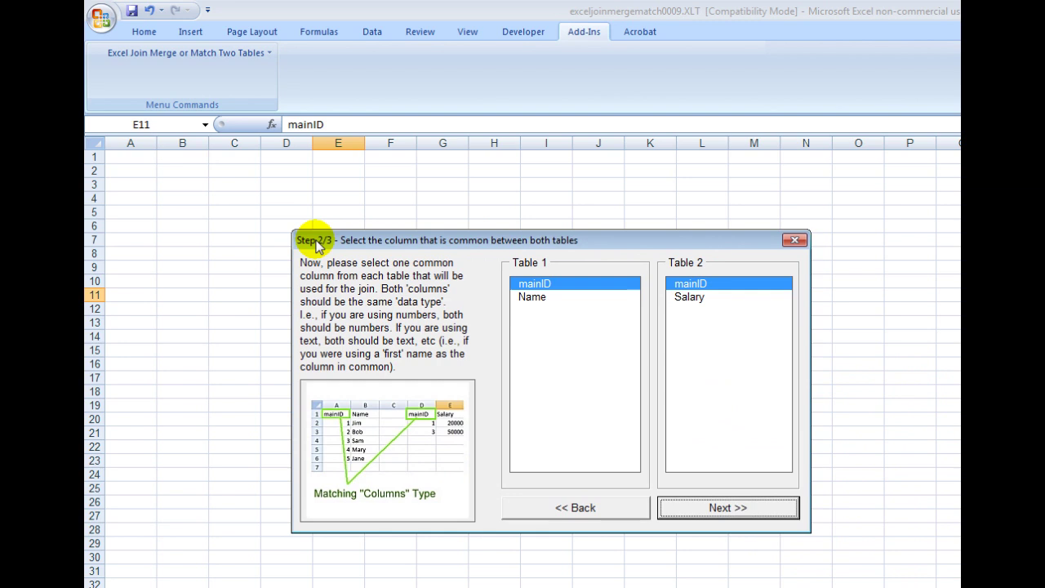
# - Keep mainID as the common column, exclude Table 2's mainID, and output the joined table at A1
pyautogui.click(737, 508)
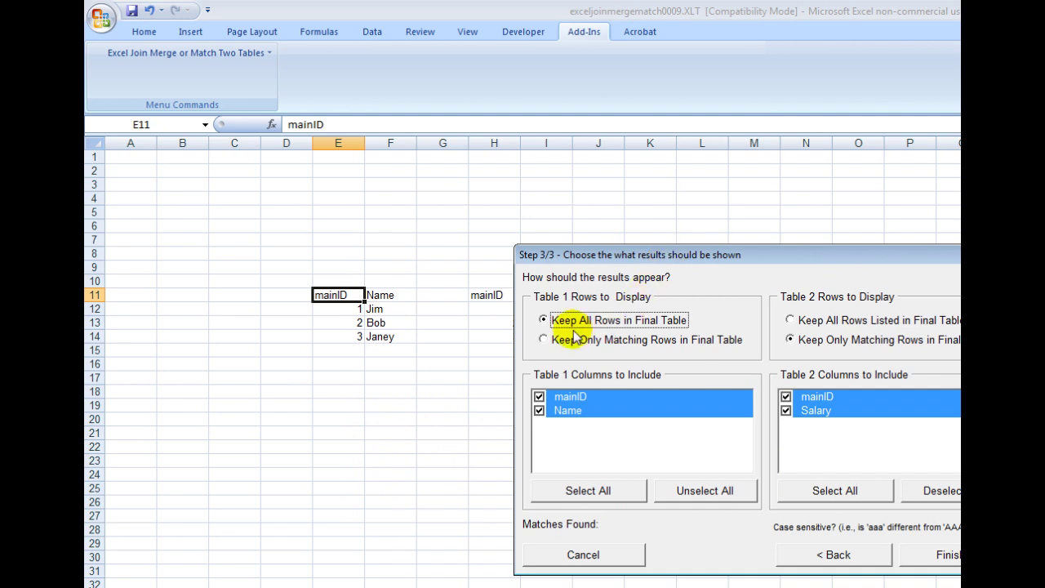
pyautogui.moveTo(653, 260); pyautogui.dragTo(492, 225)
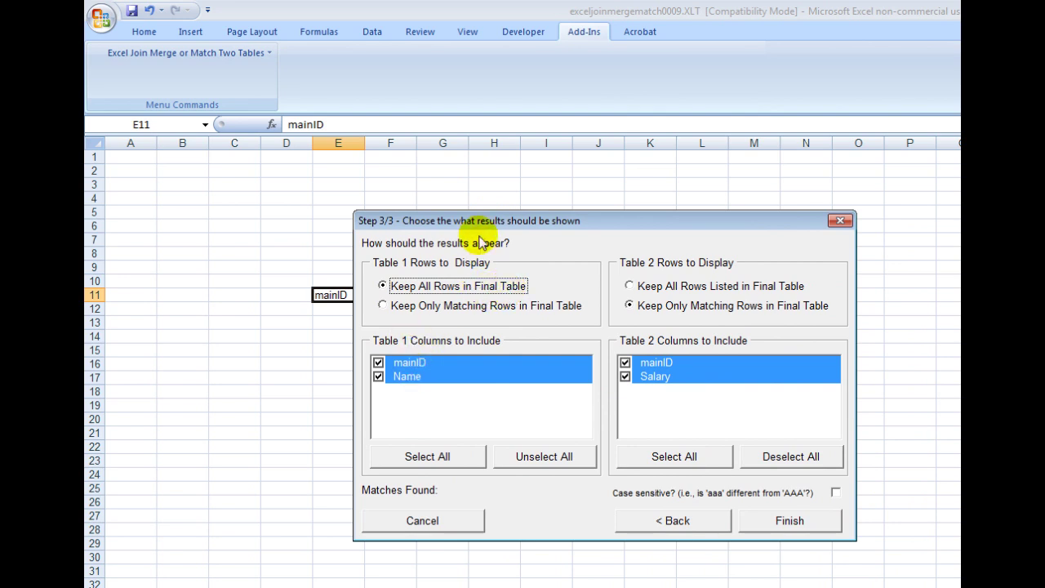
pyautogui.moveTo(479, 220); pyautogui.dragTo(624, 228)
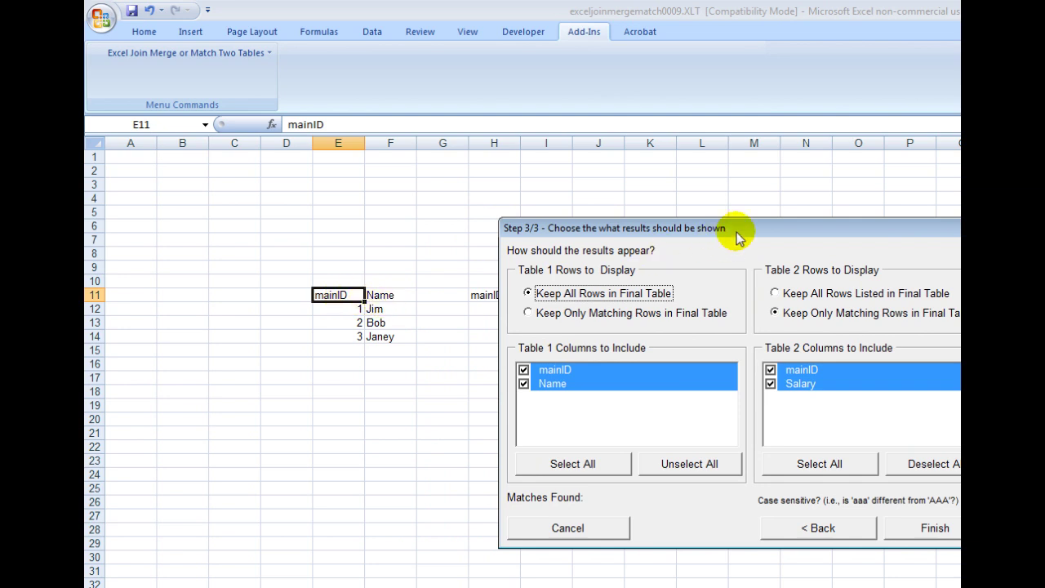
pyautogui.moveTo(737, 235); pyautogui.dragTo(580, 226)
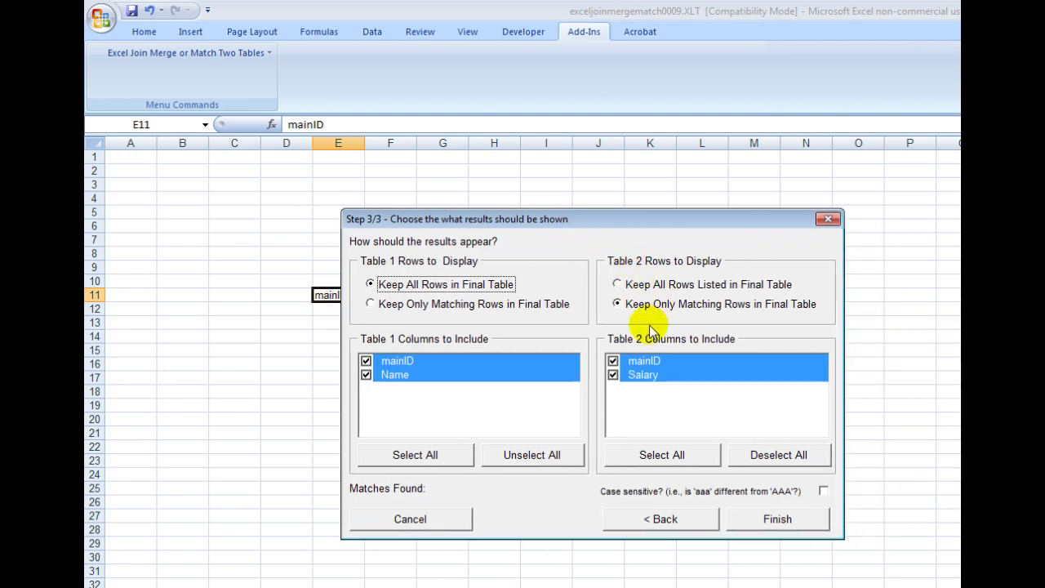
pyautogui.click(612, 361)
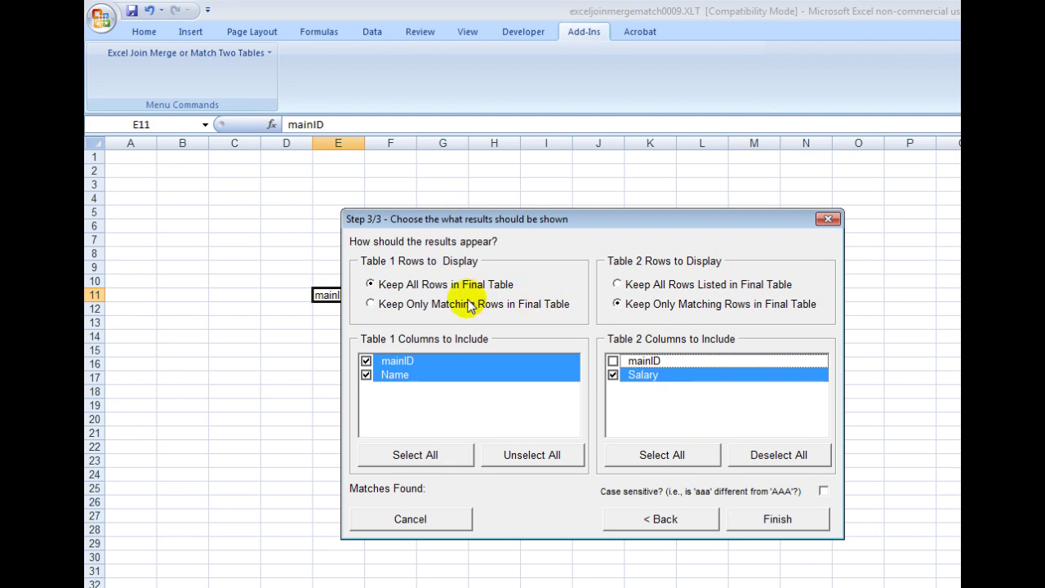
pyautogui.click(796, 522)
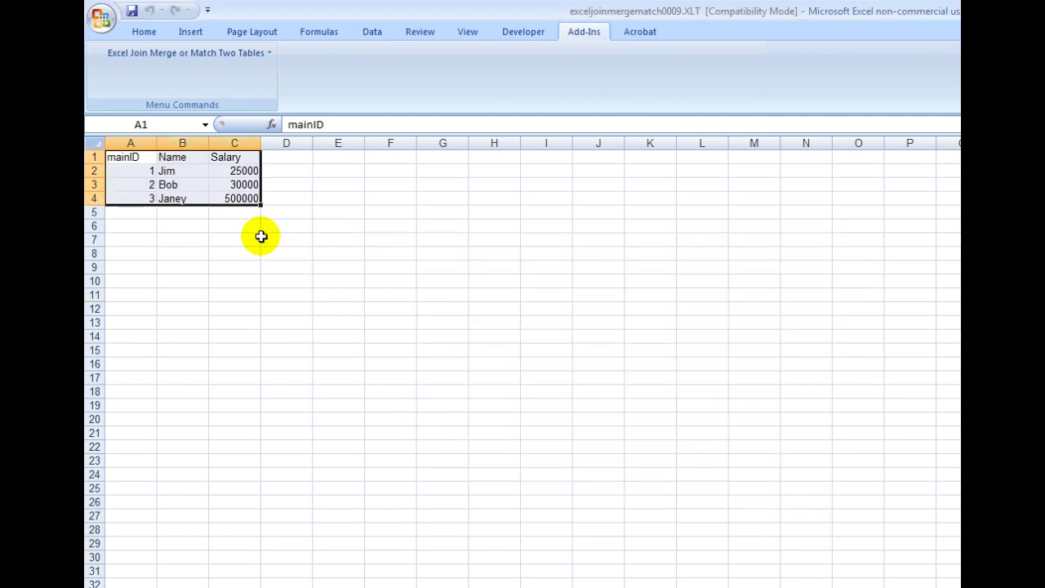